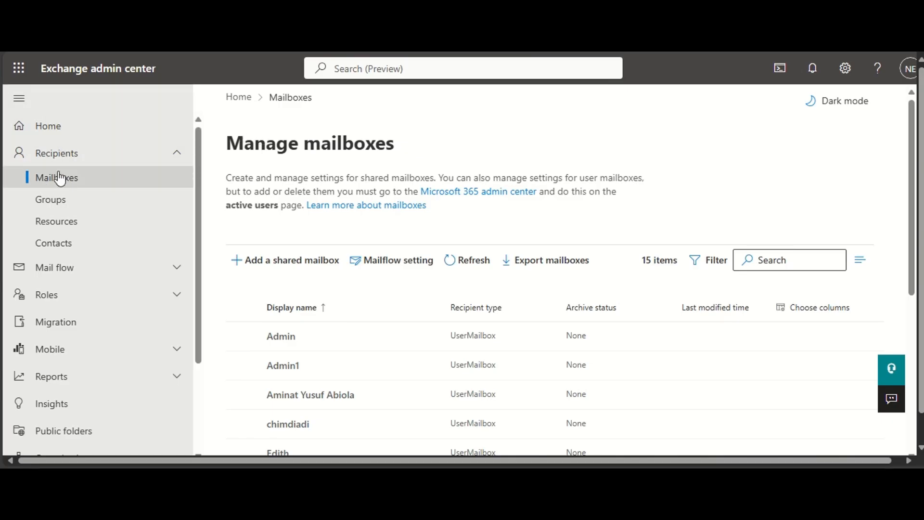
- Start adding a shared mailbox and enter Support Team 1 as its display name
click(115, 156)
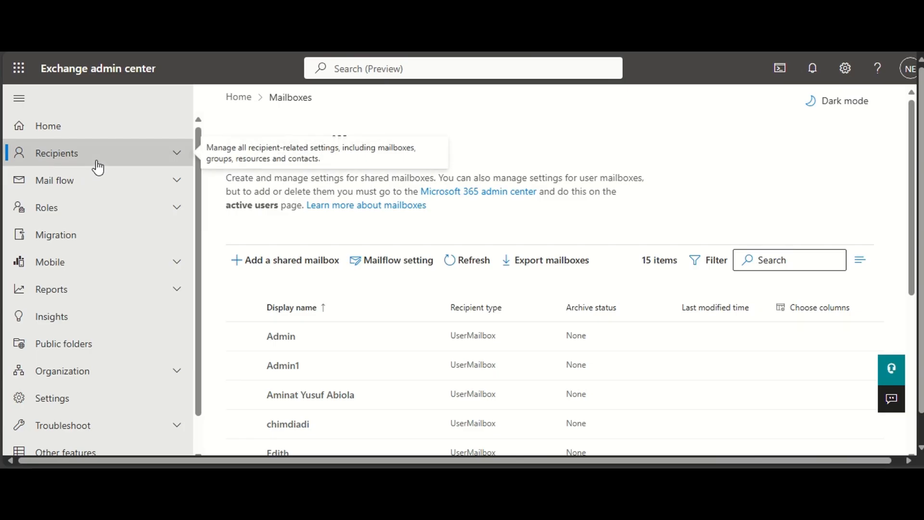
click(99, 166)
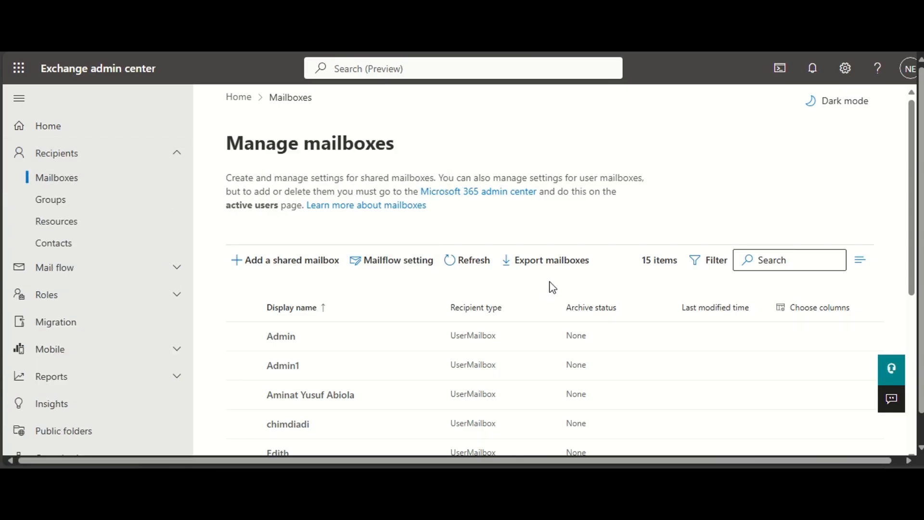
click(279, 268)
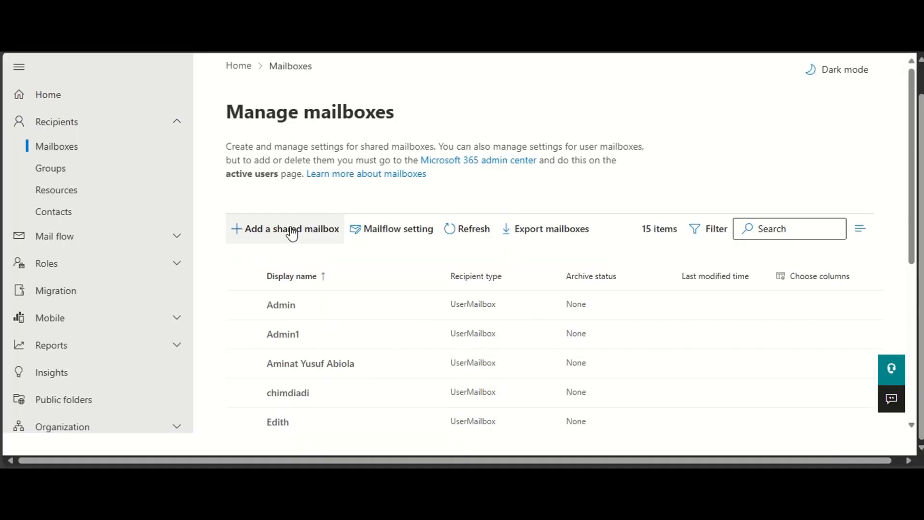
click(293, 234)
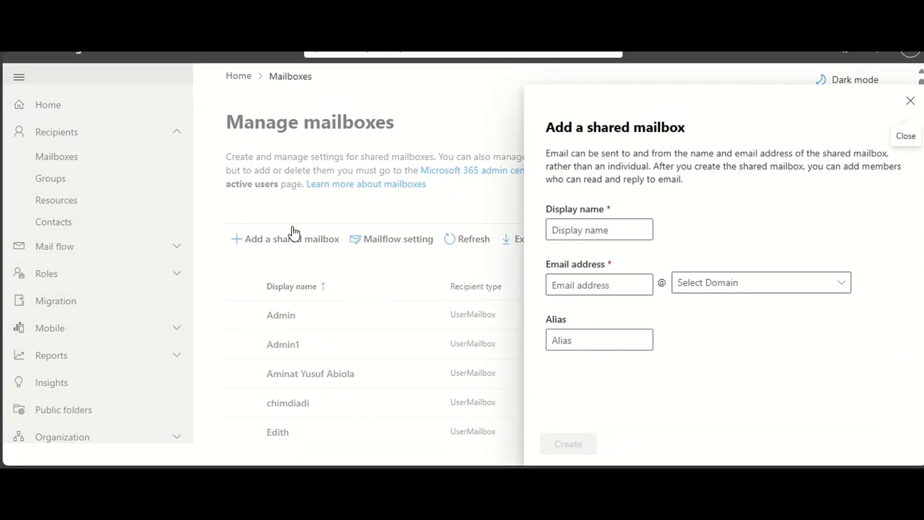
click(573, 227)
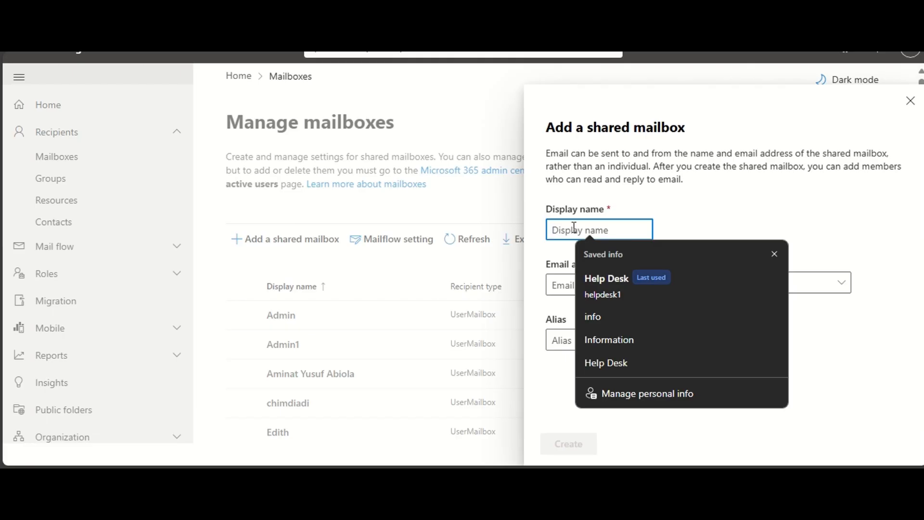
text(Su)
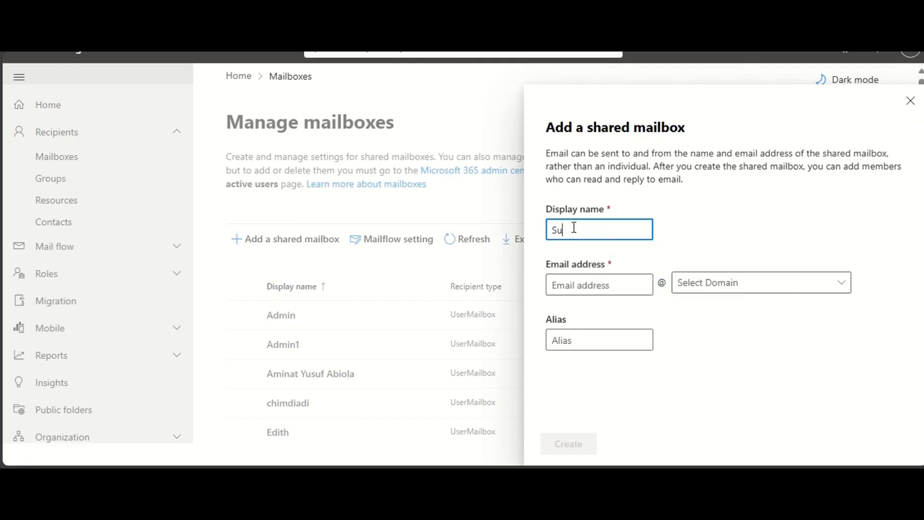
text(pport Team 1)
key(Return)
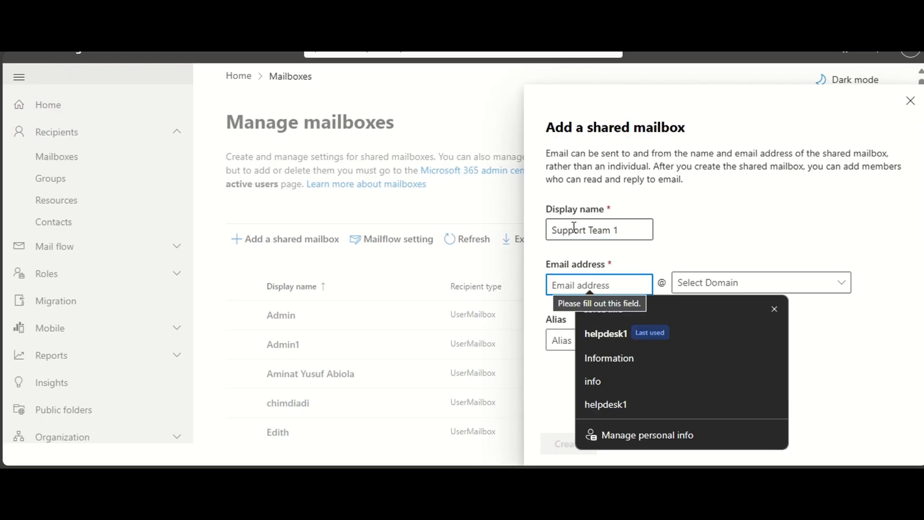
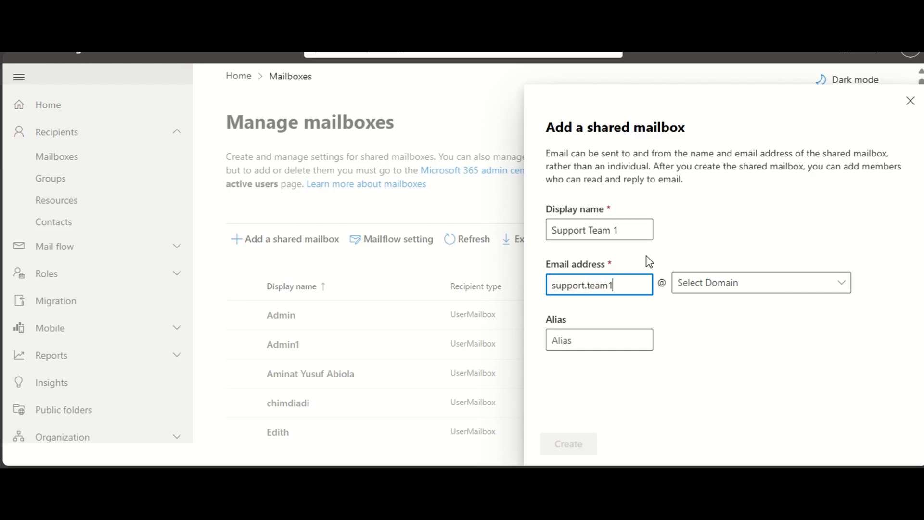
- Fill in the shared mailbox's email address, select the y1knh.onmicrosoft.com domain and create the mailbox
click(716, 288)
click(712, 304)
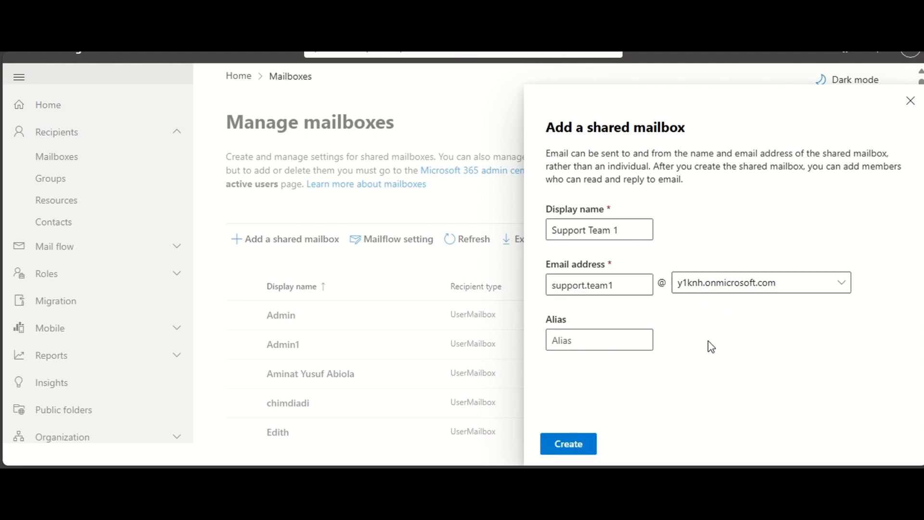
mouse_move(626, 340)
click(569, 445)
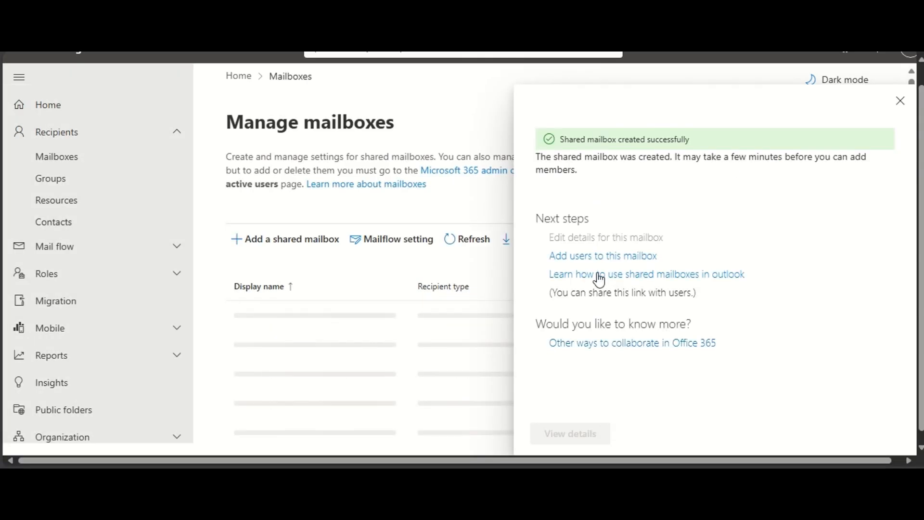
- Review the creation notice and suggested next steps for the shared mailbox, and close the pane
drag(540, 154, 709, 168)
click(602, 163)
click(602, 182)
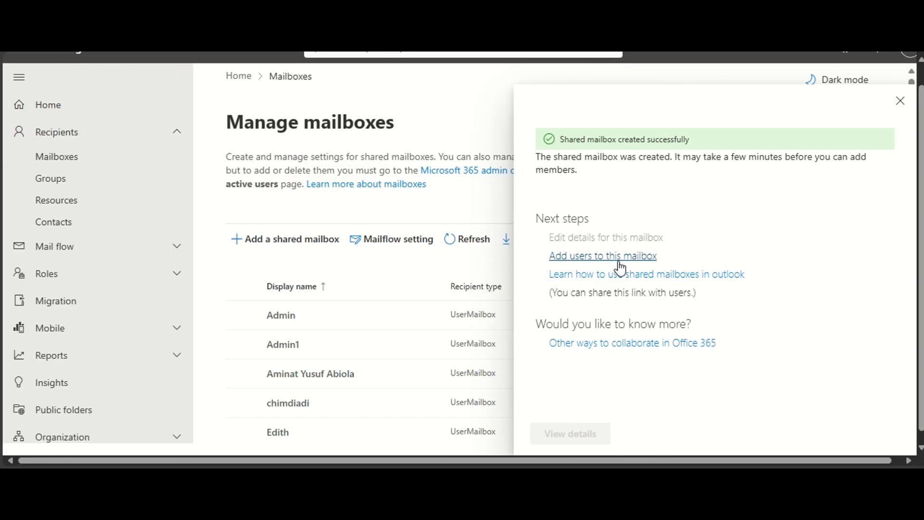
scroll(616, 327, down, 1)
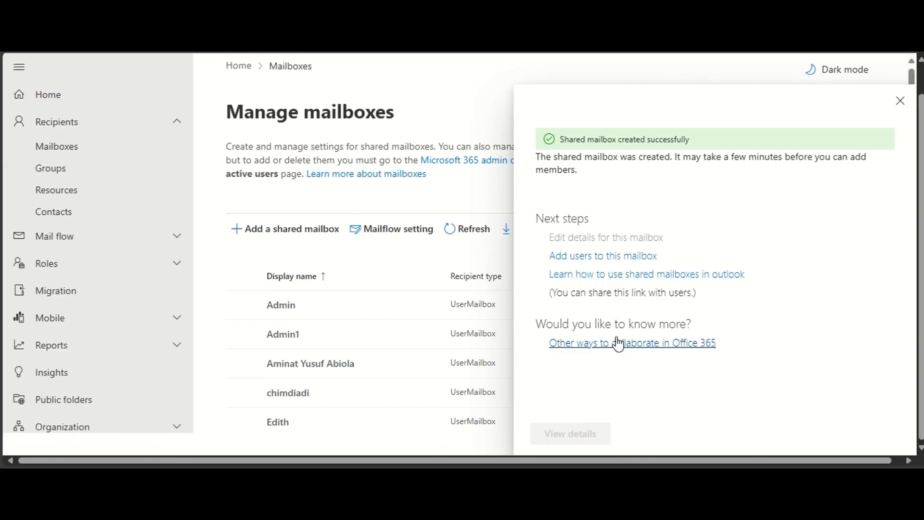
scroll(618, 343, up, 1)
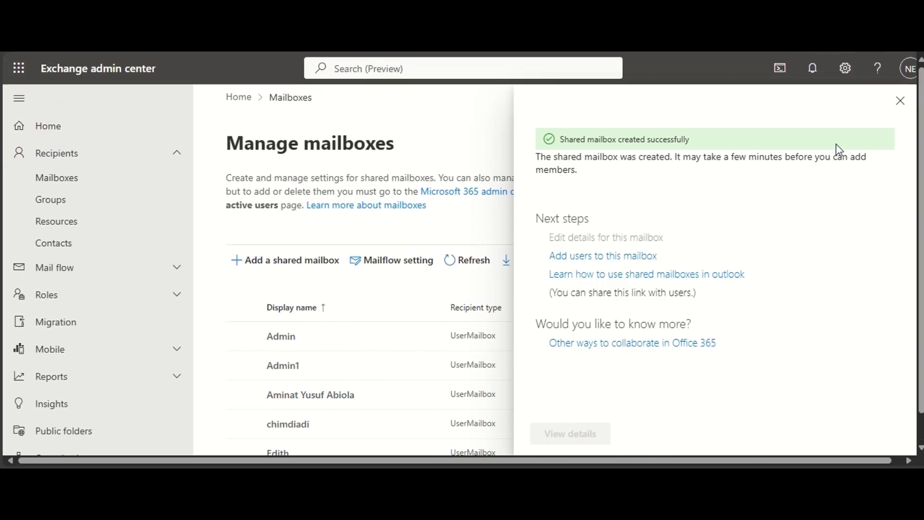
click(900, 106)
- Search the mailbox list for Support and open the details of the Support Team 1 mailbox
click(761, 263)
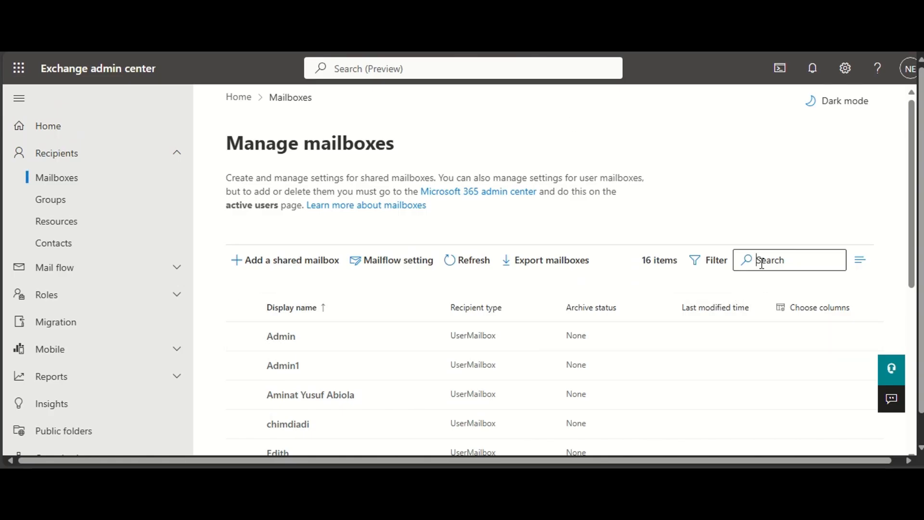
click(750, 209)
click(768, 261)
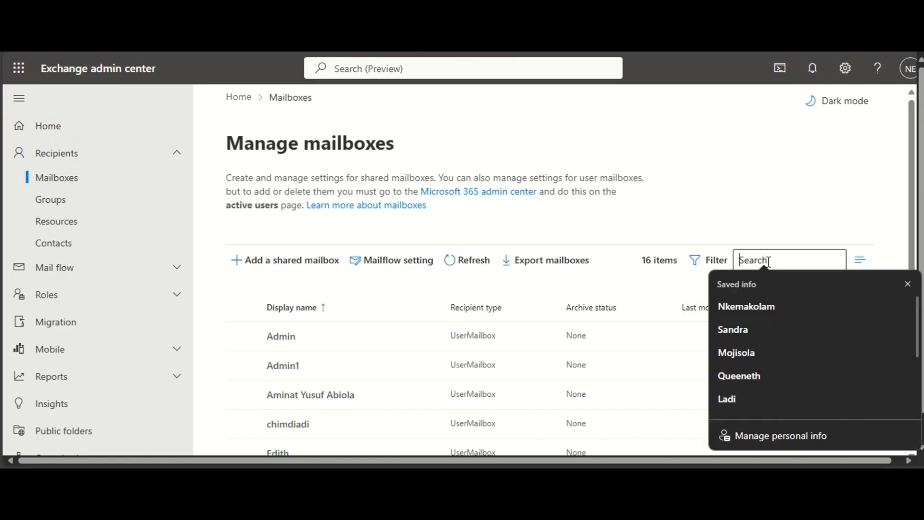
text(Support)
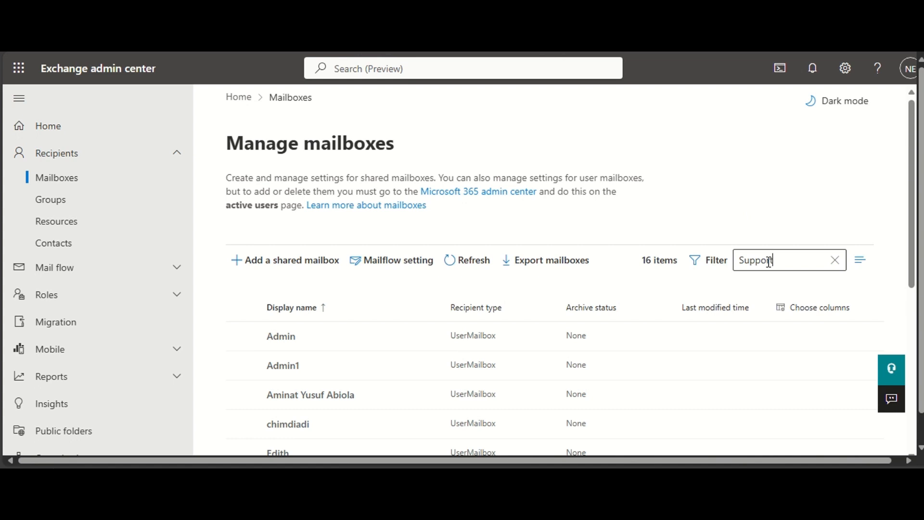
key(Return)
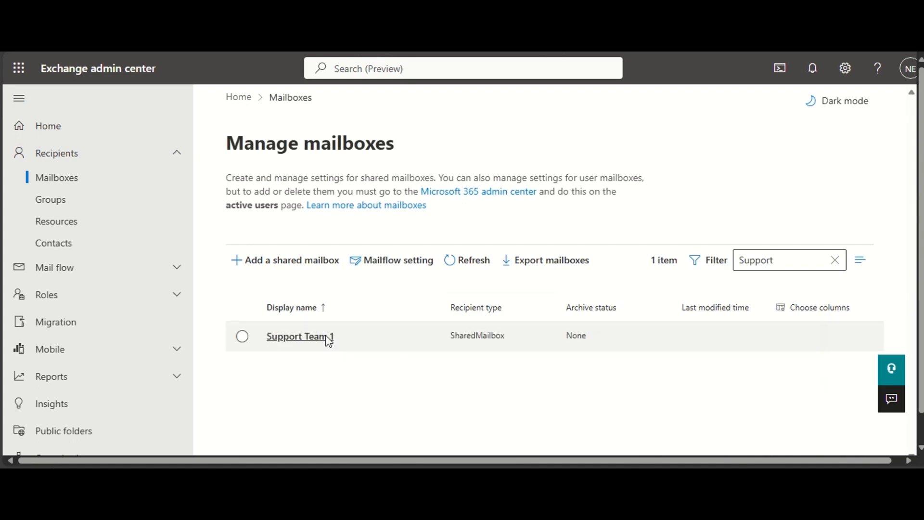
click(296, 341)
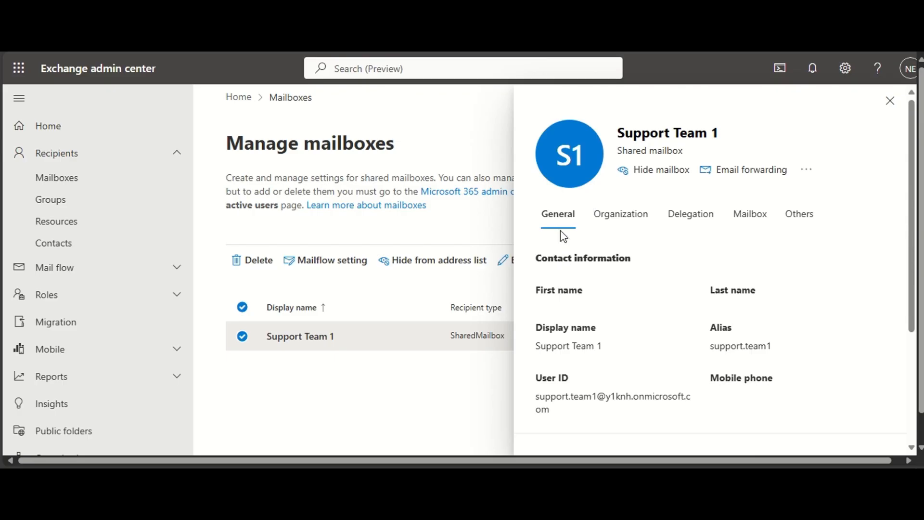
- Examine the mailbox's general details, including contact information, address list visibility and mailbox usage
scroll(582, 323, down, 4)
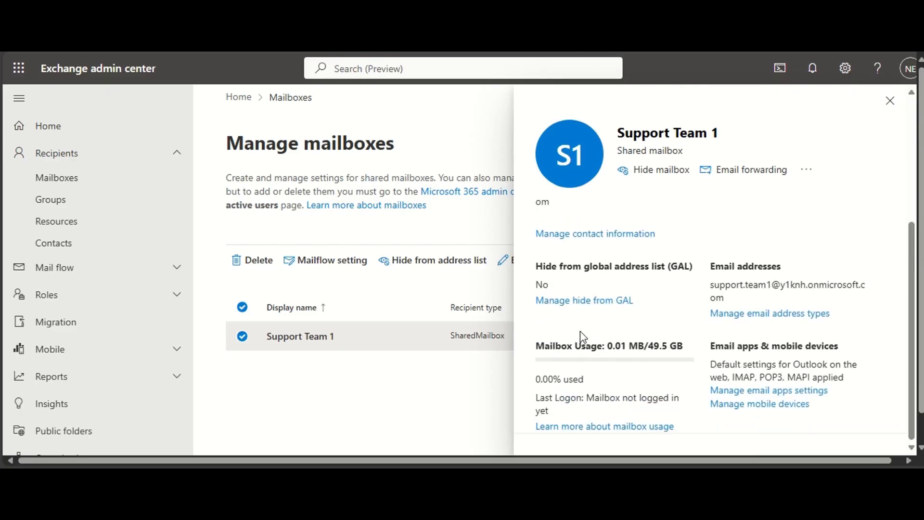
scroll(580, 332, up, 1)
scroll(582, 335, down, 2)
drag(536, 346, 677, 349)
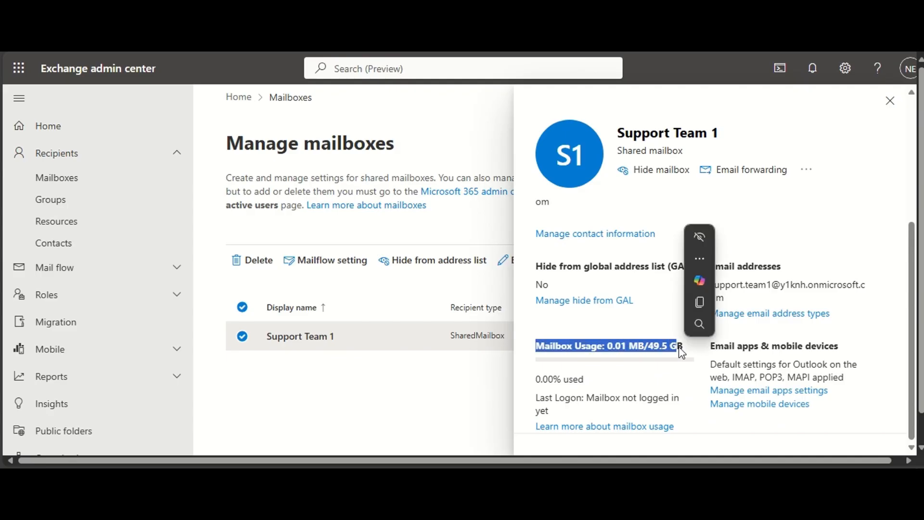
scroll(678, 350, up, 4)
scroll(682, 353, down, 2)
scroll(671, 337, up, 4)
scroll(664, 324, down, 6)
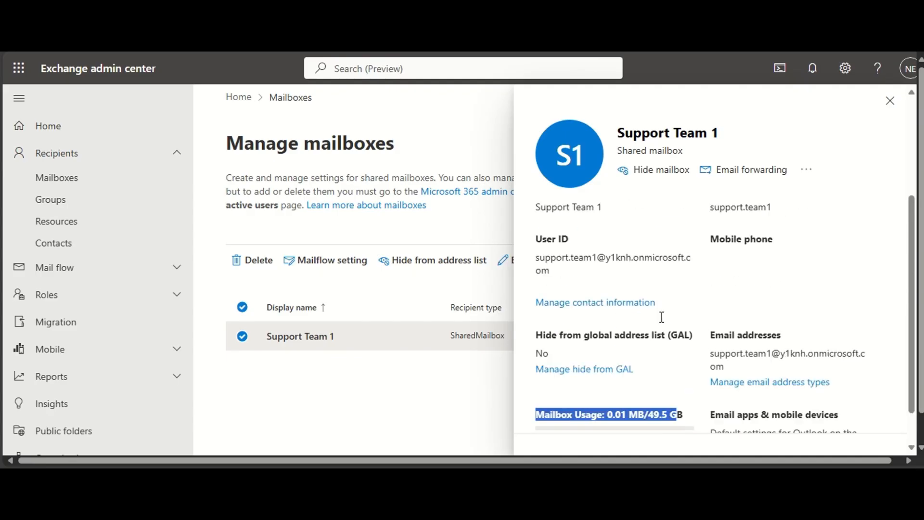
drag(650, 345, 682, 356)
scroll(679, 353, up, 4)
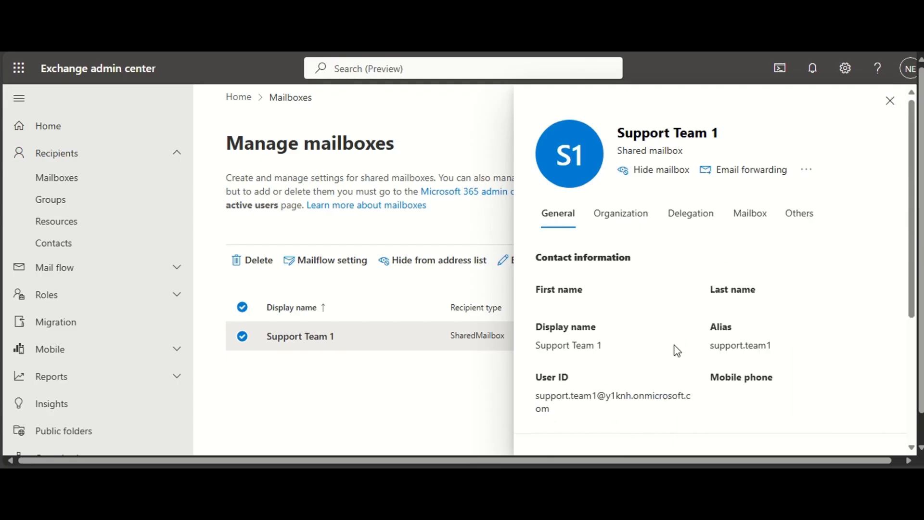
- Look through the mailbox's Organization, Delegation, Mailbox and Others settings
click(623, 215)
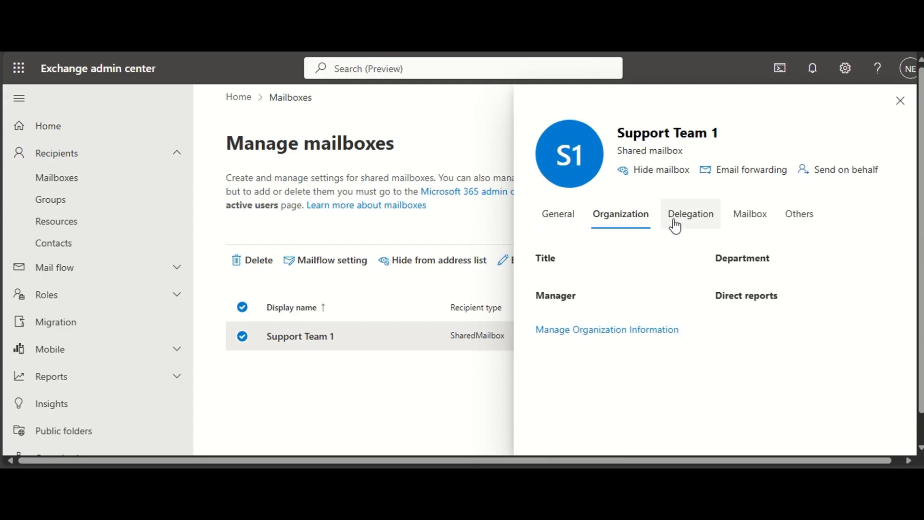
click(694, 220)
click(747, 222)
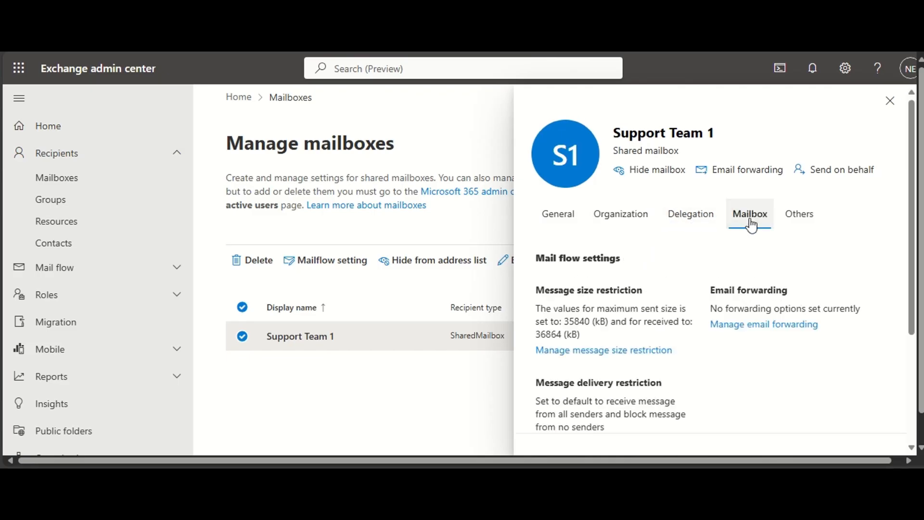
click(800, 219)
scroll(766, 350, down, 2)
scroll(764, 355, up, 2)
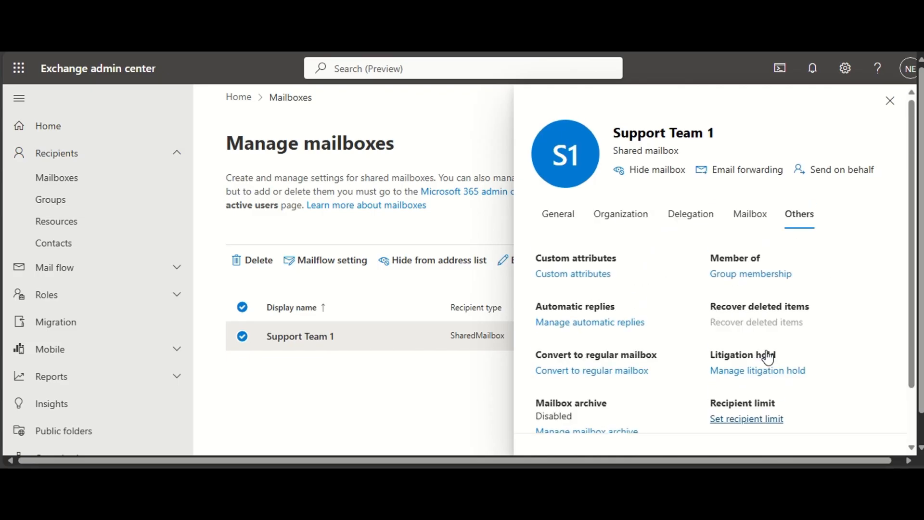
scroll(767, 354, down, 2)
scroll(692, 308, up, 2)
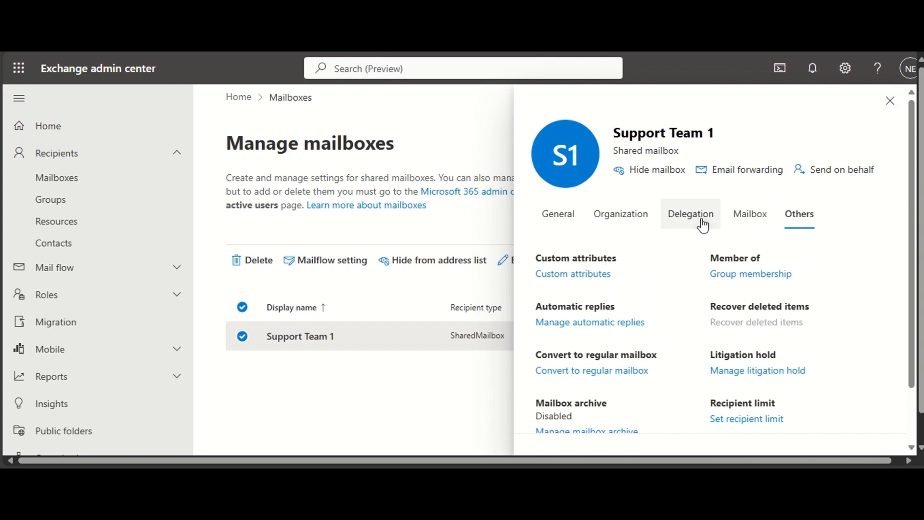
- Open the mailbox's delegation settings and read the Send as and Read and manage (Full Access) permission descriptions
click(702, 222)
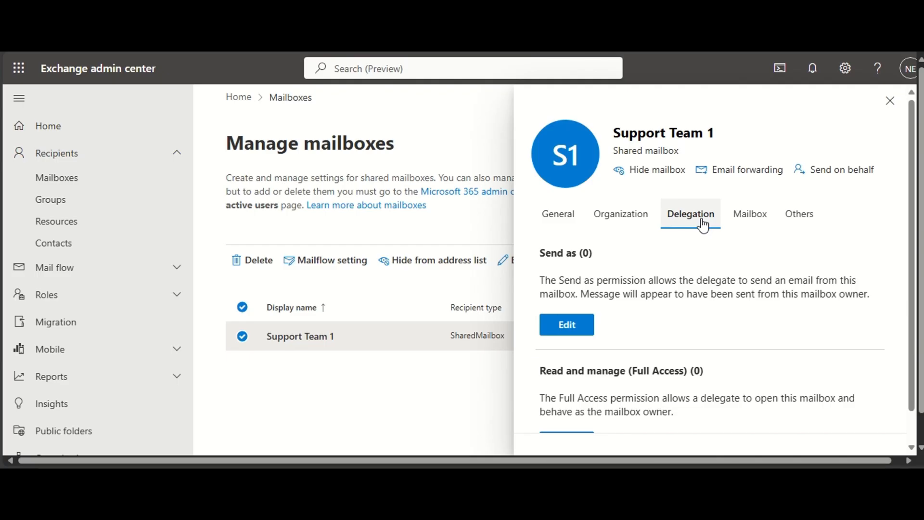
scroll(631, 285, down, 1)
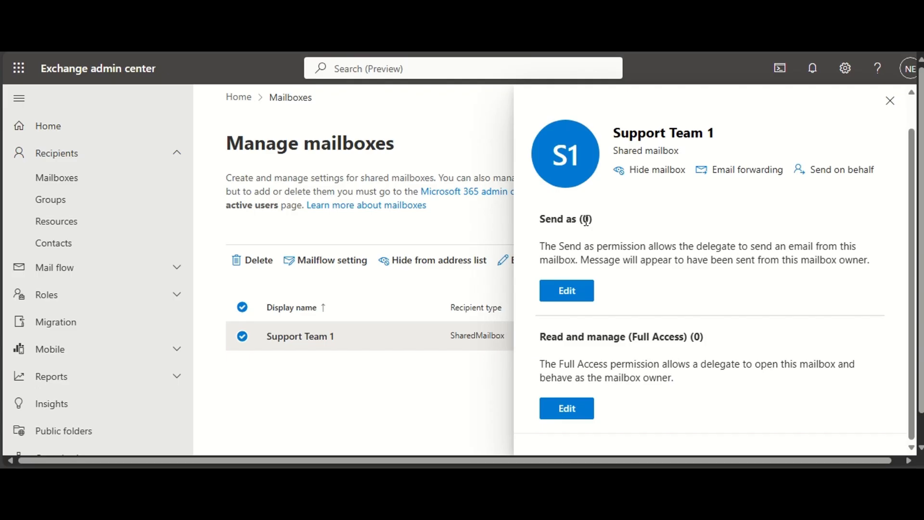
drag(586, 220, 584, 246)
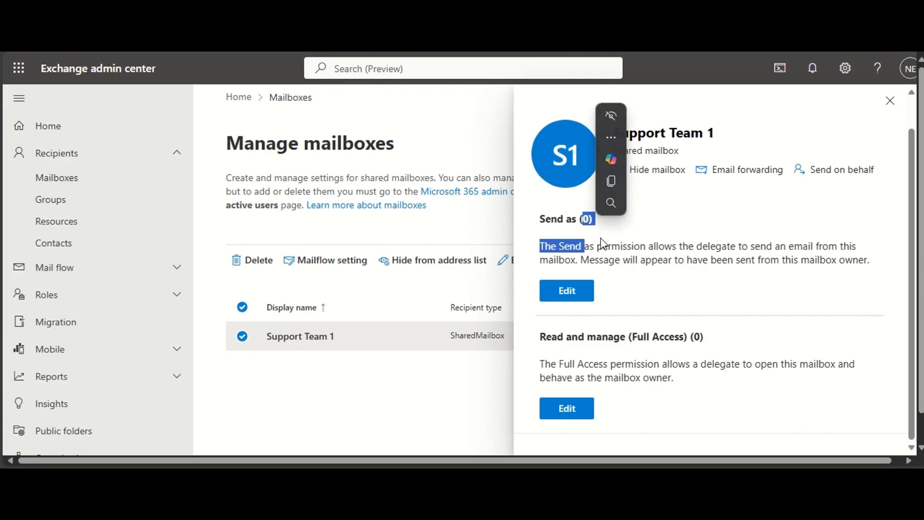
click(600, 237)
drag(544, 337, 621, 349)
click(647, 349)
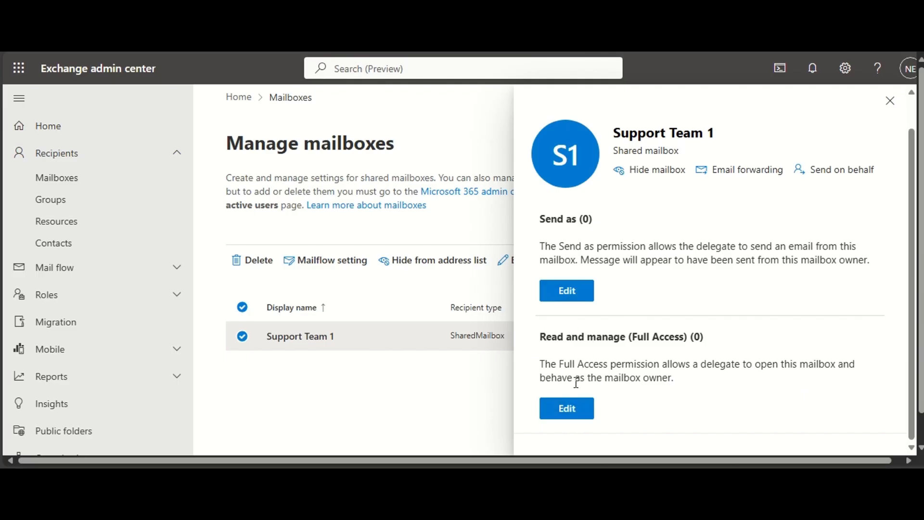
- Find the user by first name, grant them Read and manage (Full Access) permission on Support Team 1, and close the mailbox details
click(568, 409)
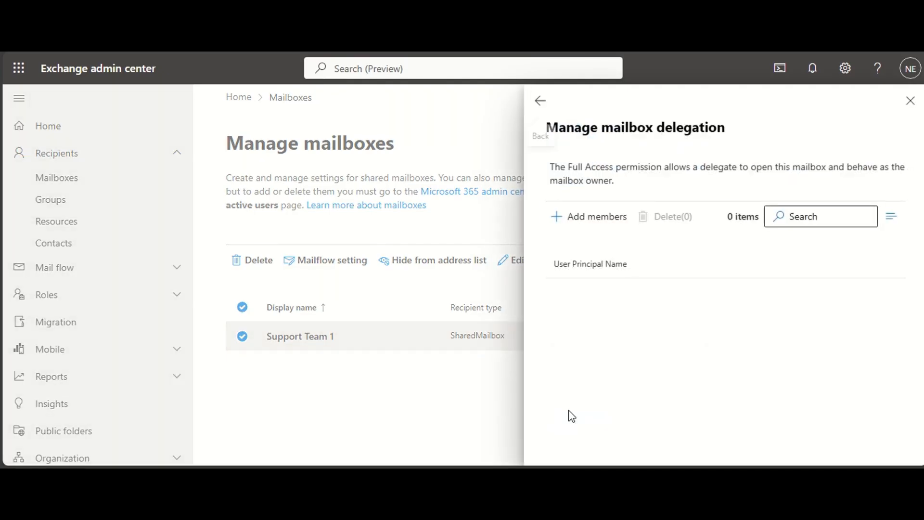
click(585, 225)
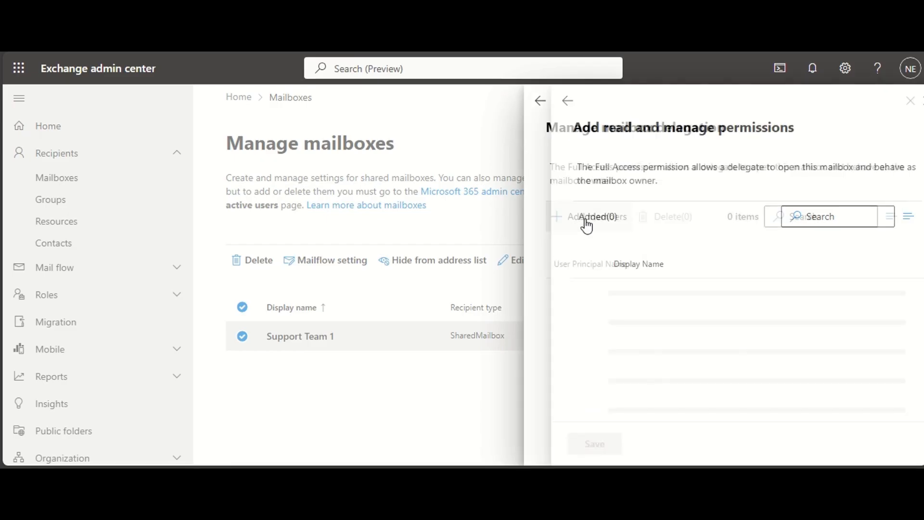
click(793, 217)
text(nkemao)
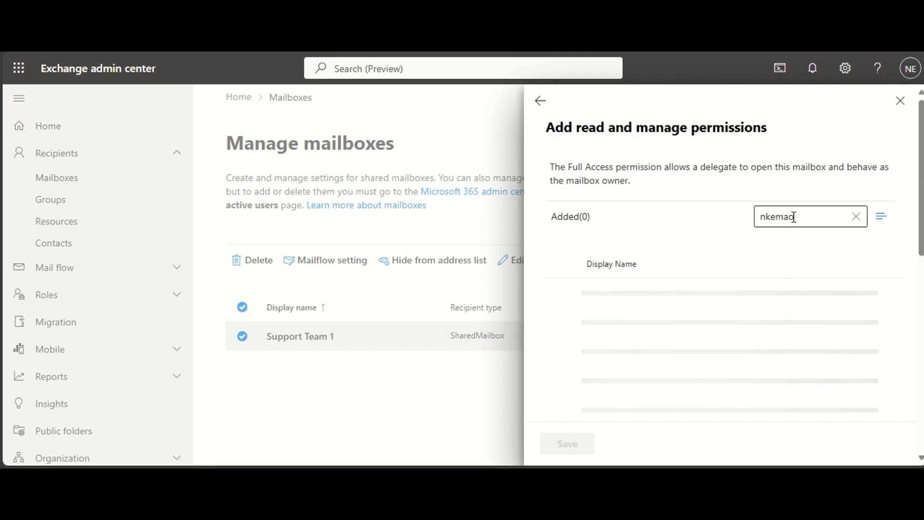
key(BackSpace)
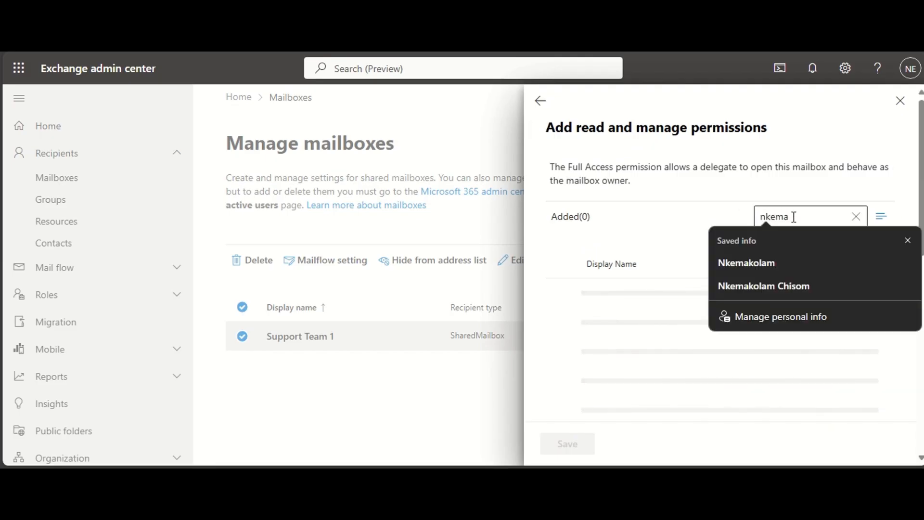
click(715, 210)
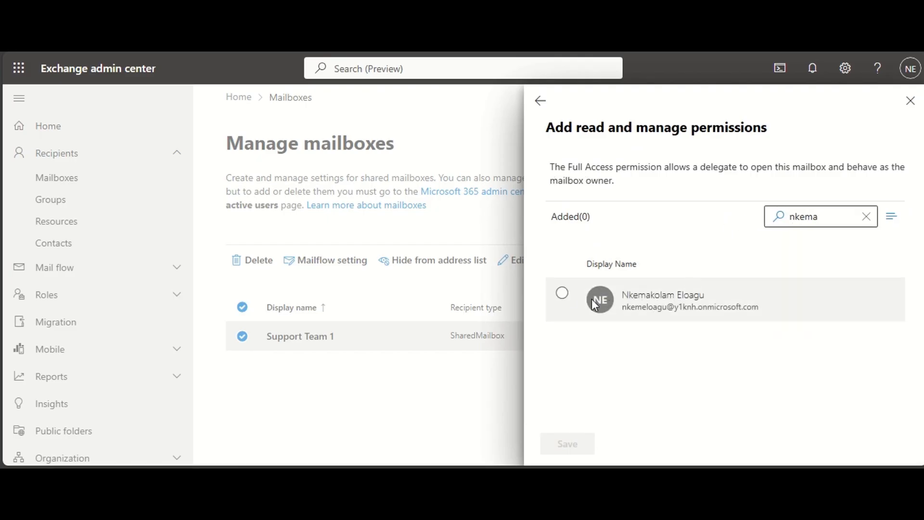
click(562, 294)
click(568, 443)
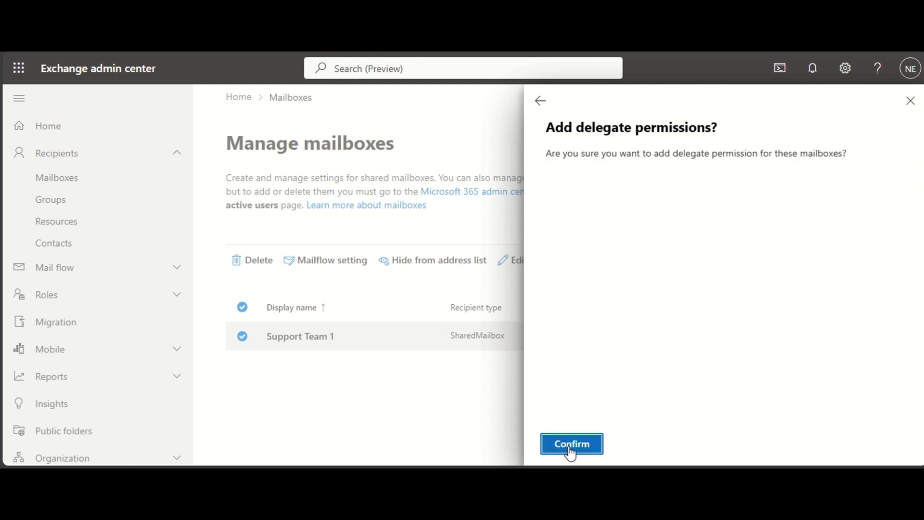
click(578, 449)
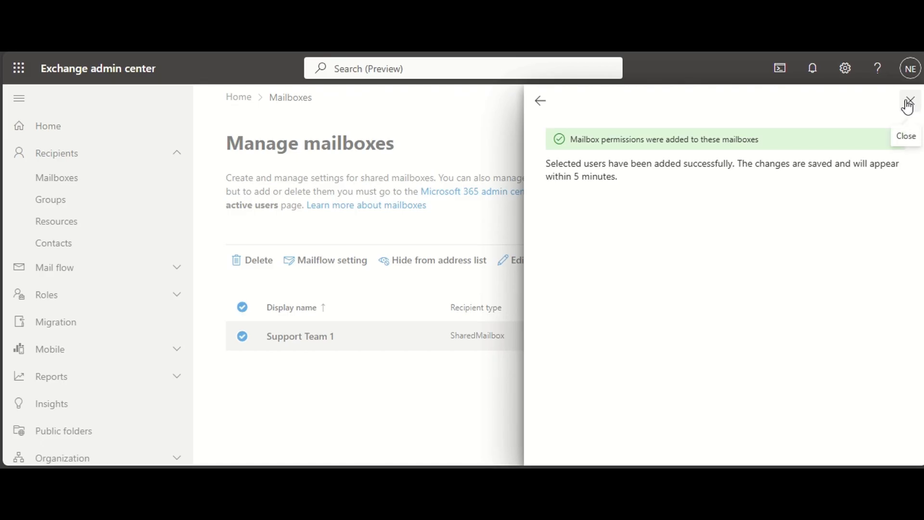
click(540, 100)
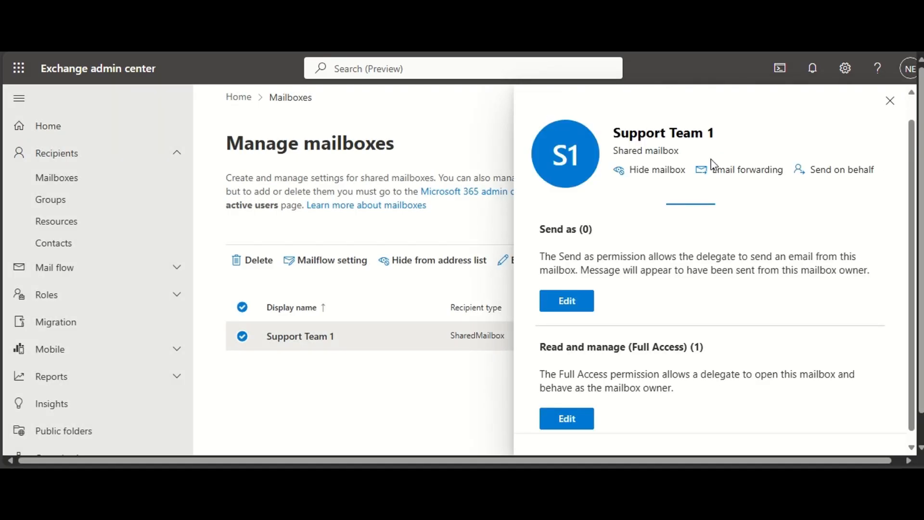
click(889, 101)
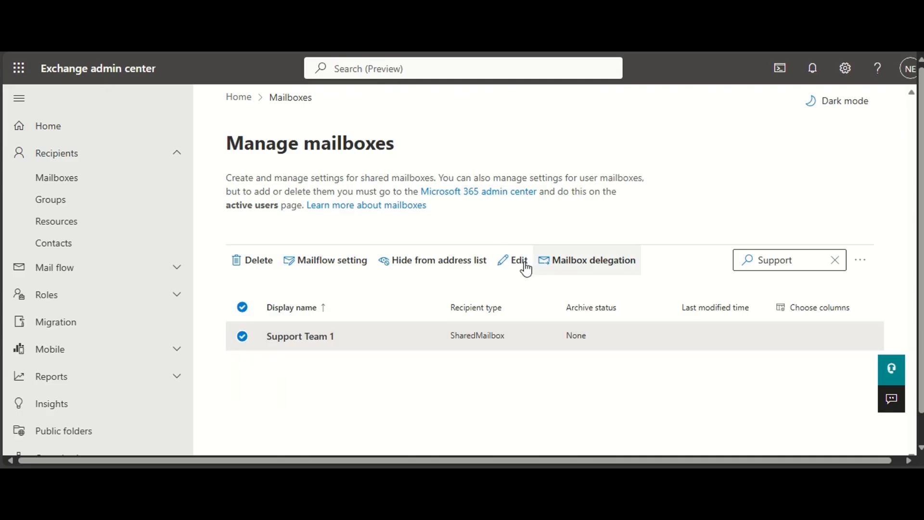
- Reopen the Support Team 1 mailbox details and view its delegation permissions
click(315, 337)
scroll(596, 381, down, 5)
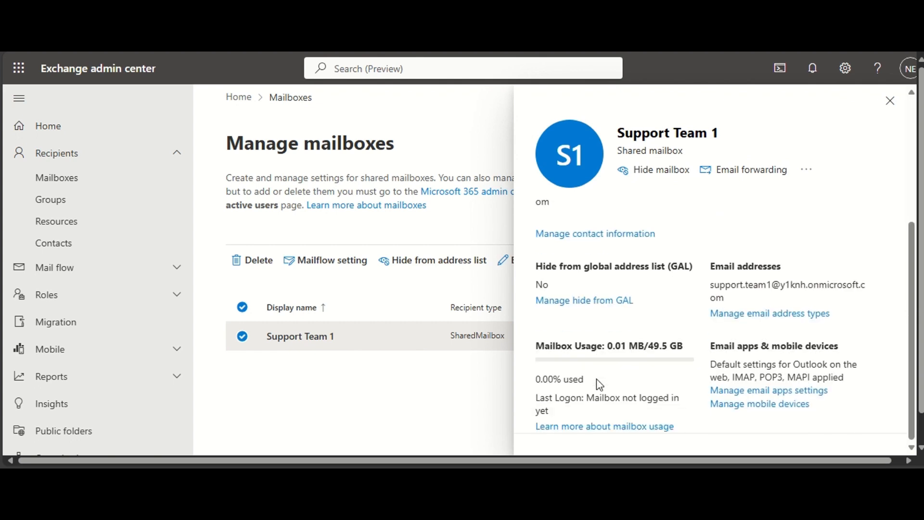
scroll(620, 298, up, 5)
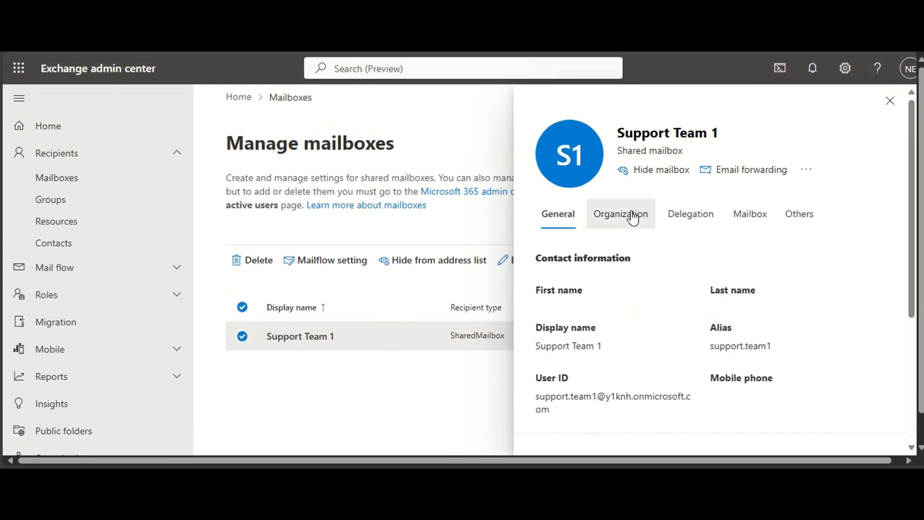
click(632, 219)
click(679, 222)
scroll(585, 364, down, 1)
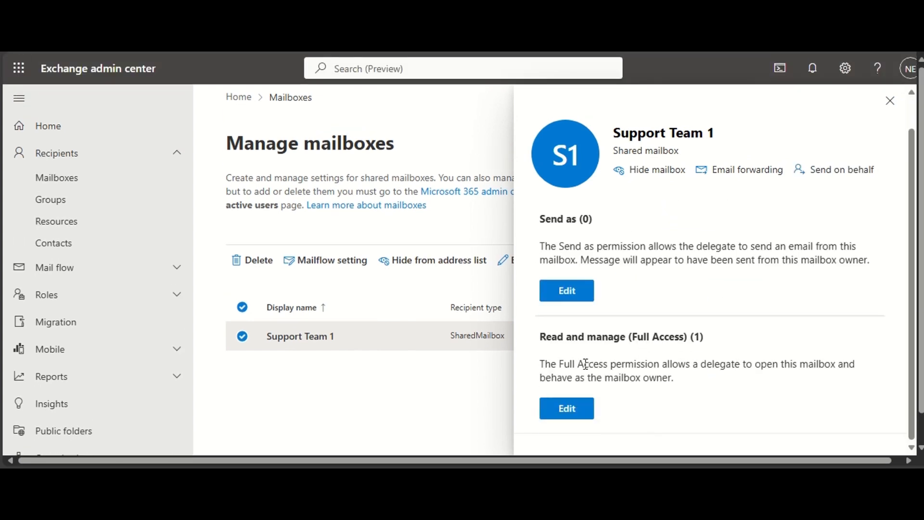
- Check the Read and manage (Full Access) member list of Support Team 1, then close the mailbox details
drag(539, 335, 693, 337)
click(700, 338)
double_click(700, 338)
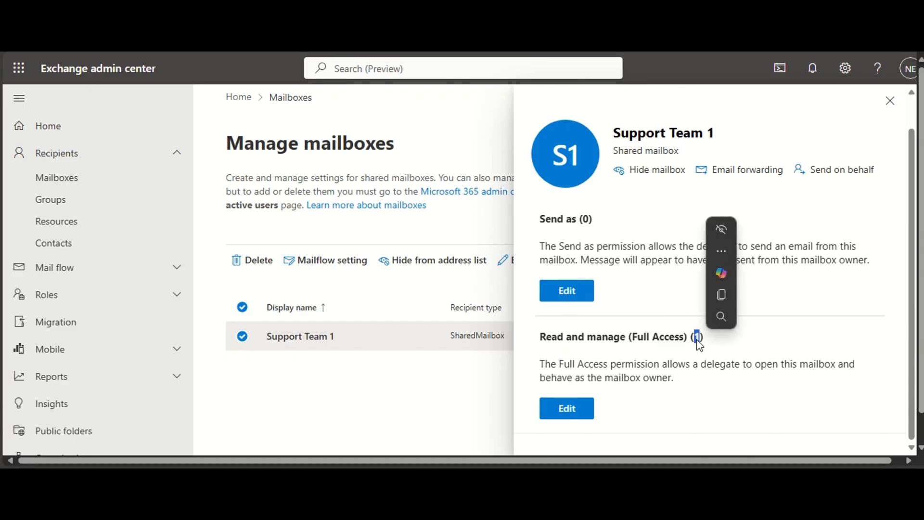
click(566, 408)
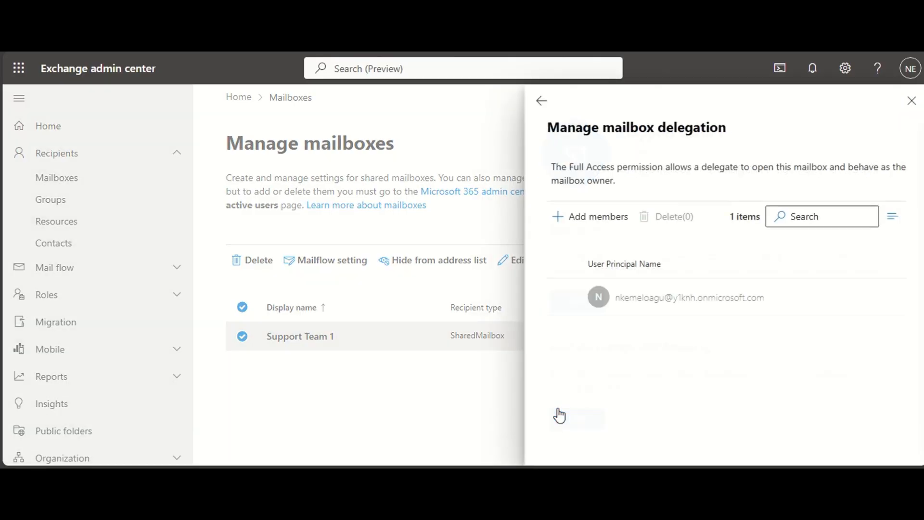
click(561, 295)
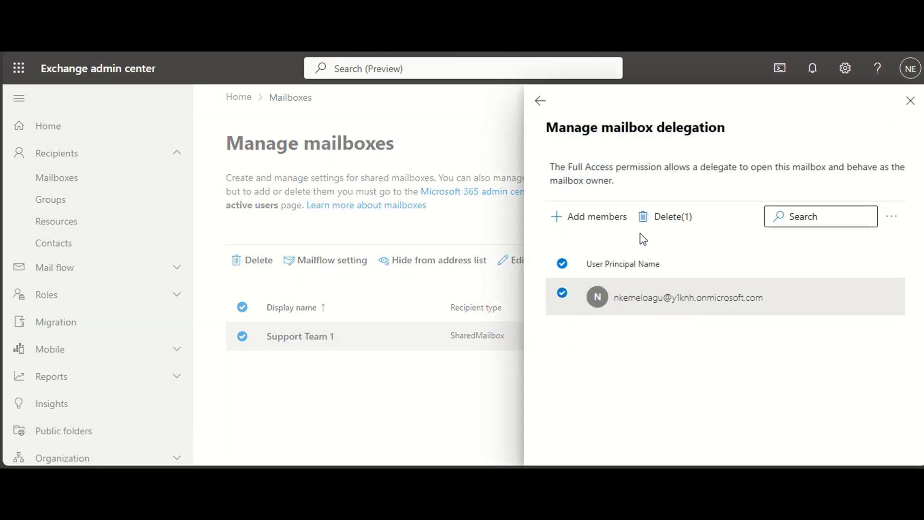
click(540, 100)
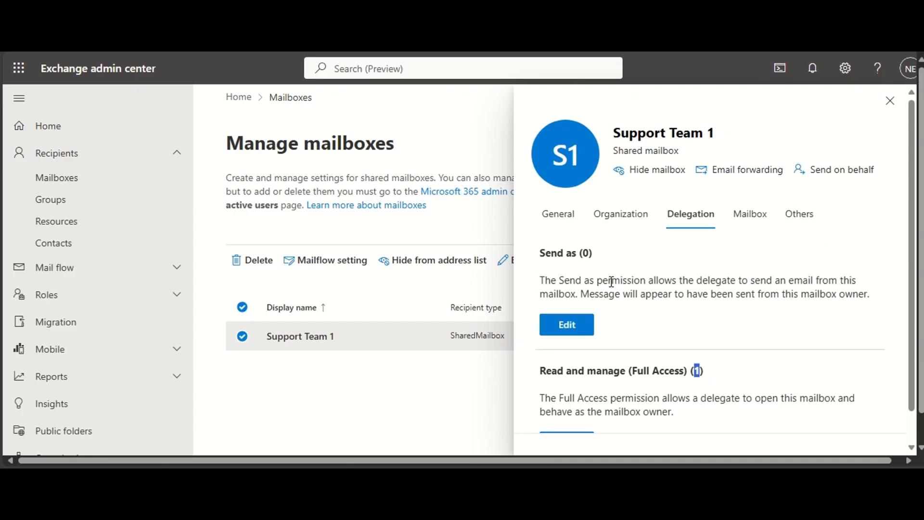
click(888, 102)
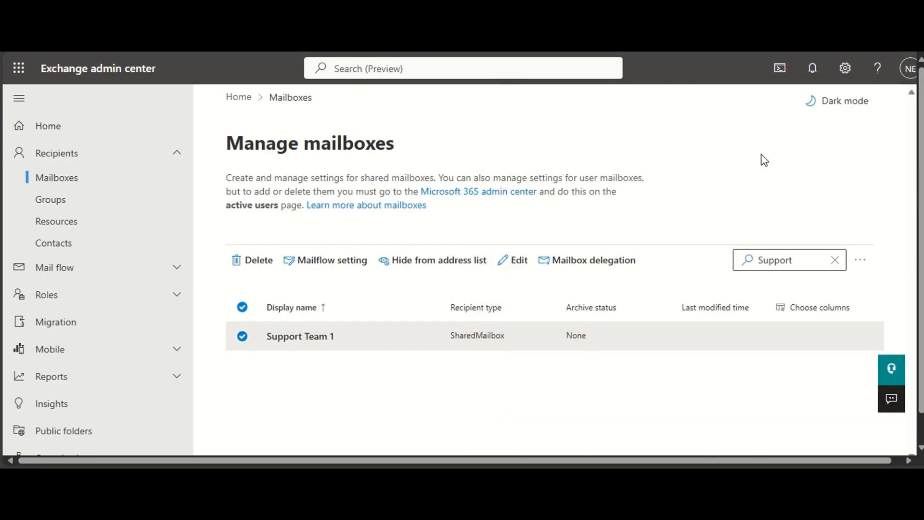
- Clear the mailbox selection and the Support search, and select the fourth user mailbox in the full list
click(242, 309)
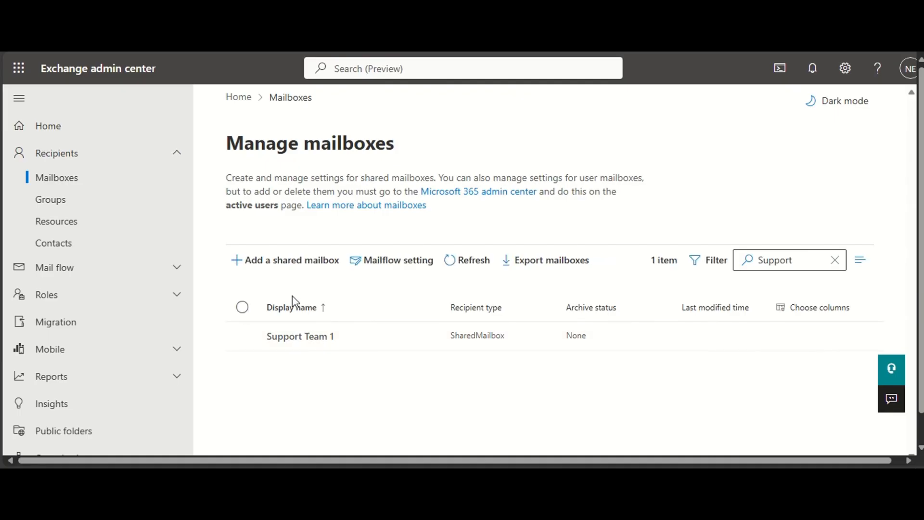
click(789, 260)
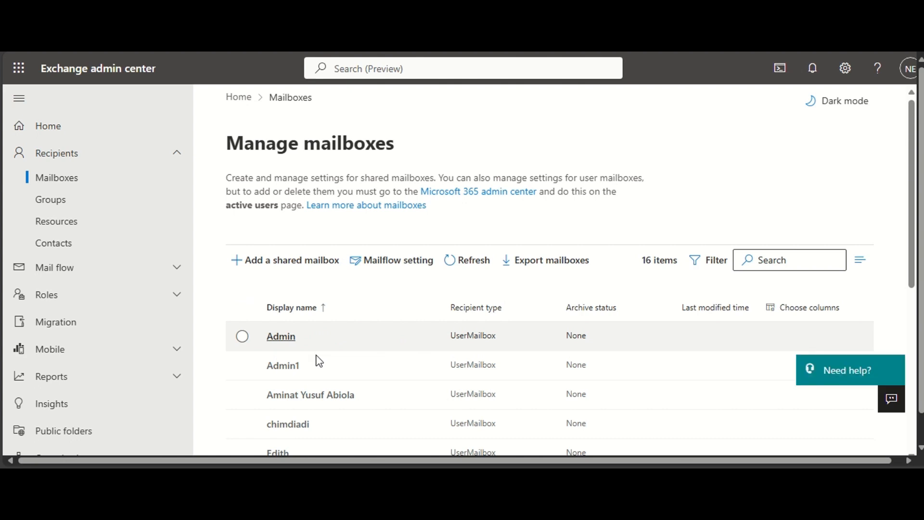
click(295, 424)
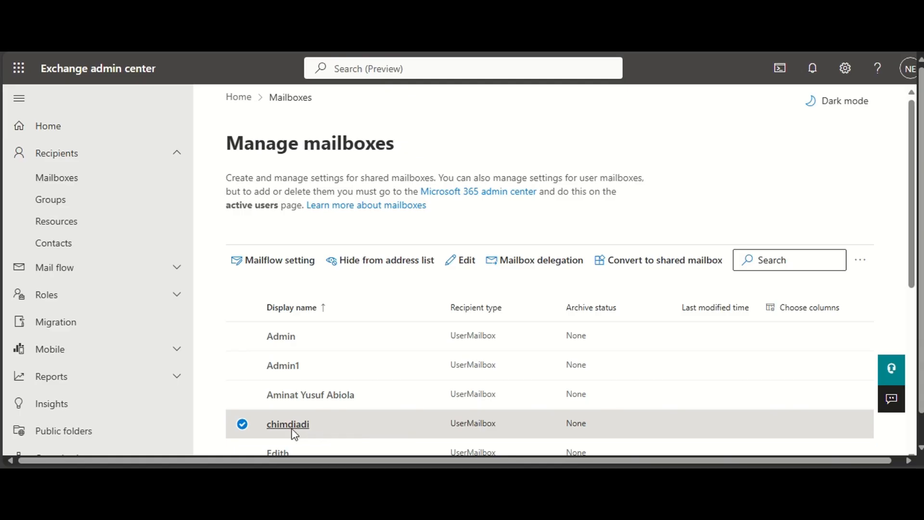
- View the general details of the selected user mailbox and close them
right_click(306, 431)
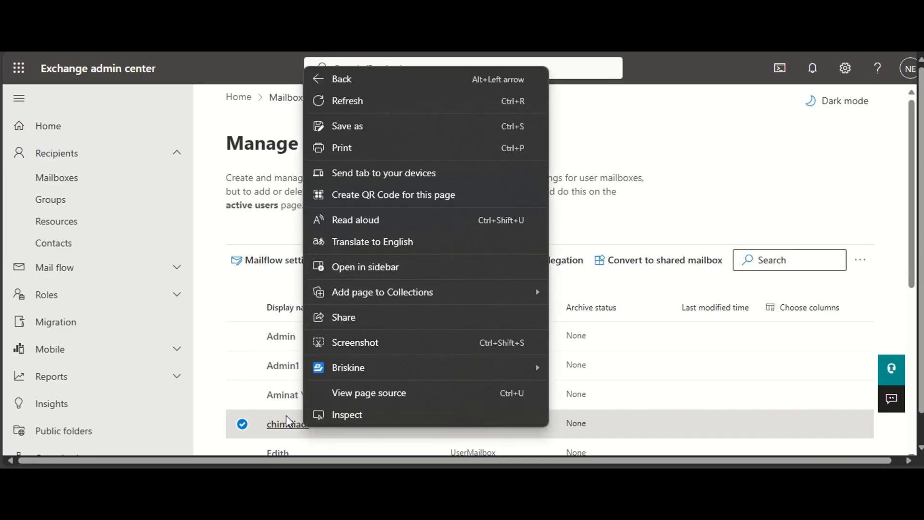
click(272, 425)
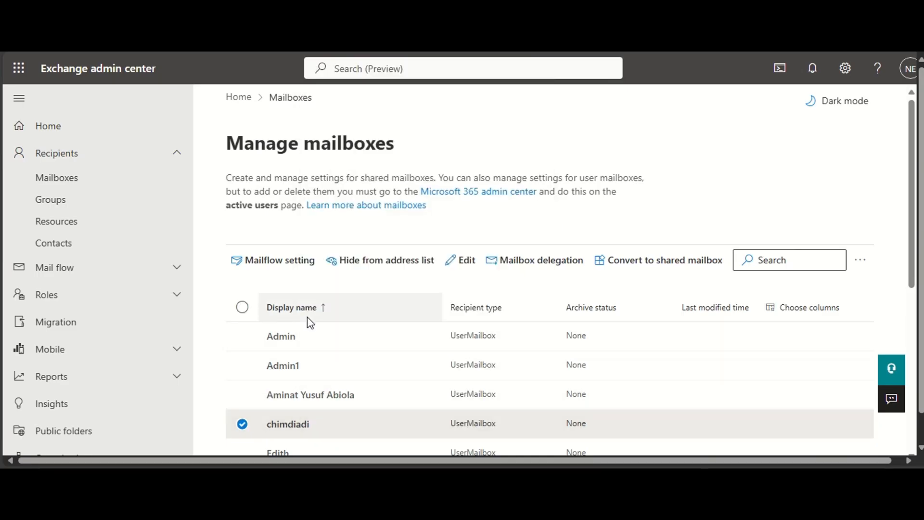
click(277, 424)
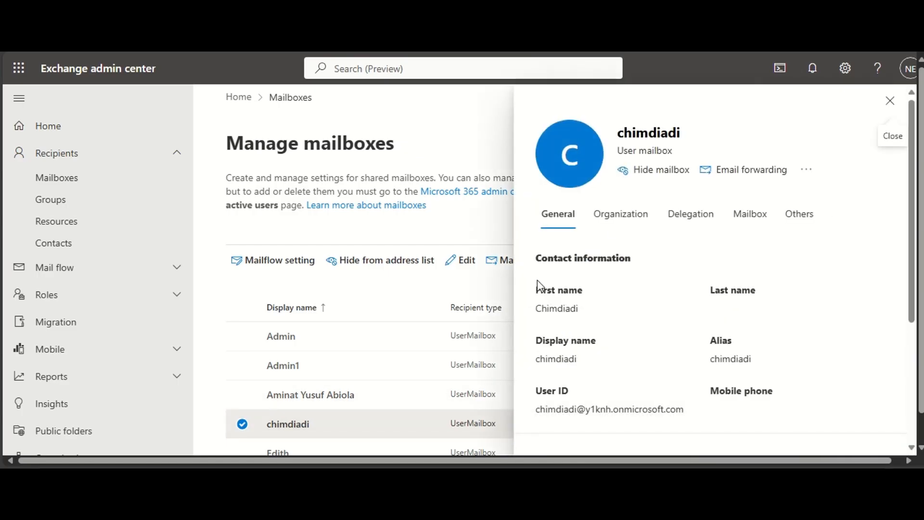
click(891, 101)
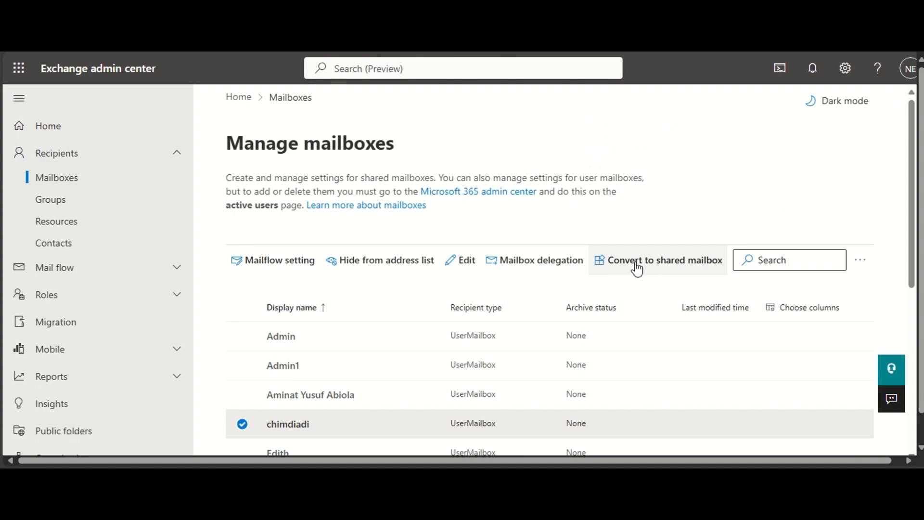
- Reopen the selected user mailbox's details and review its mail flow settings, including message size and delivery restrictions
click(290, 423)
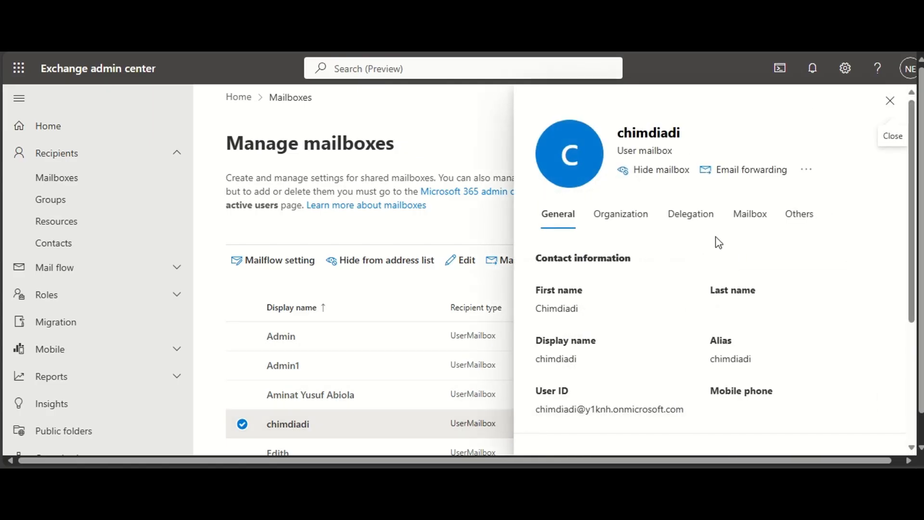
click(744, 222)
scroll(634, 278, down, 5)
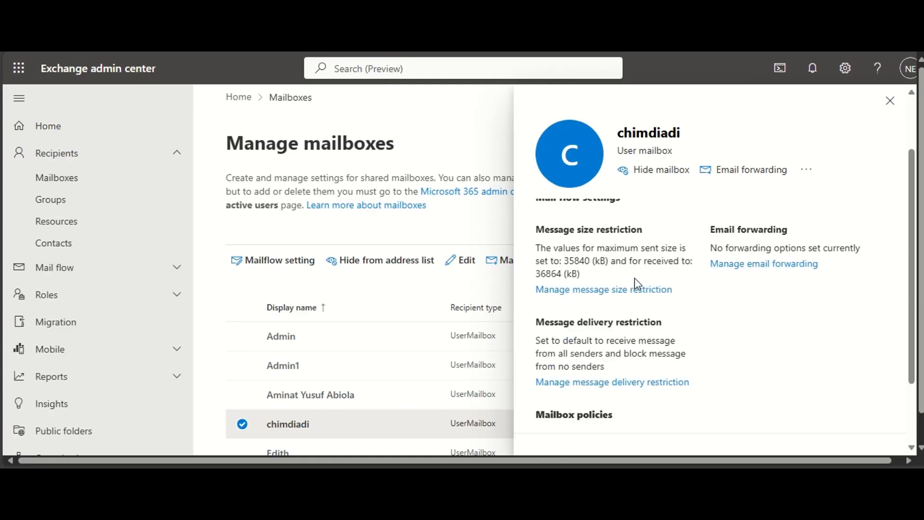
scroll(628, 330, up, 5)
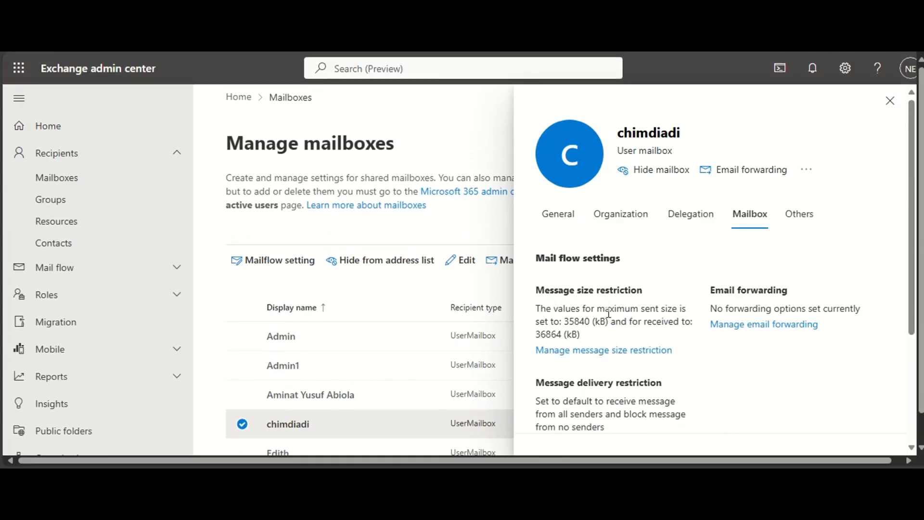
- Convert the user mailbox to a shared mailbox, confirm the conversion and close its details
click(800, 216)
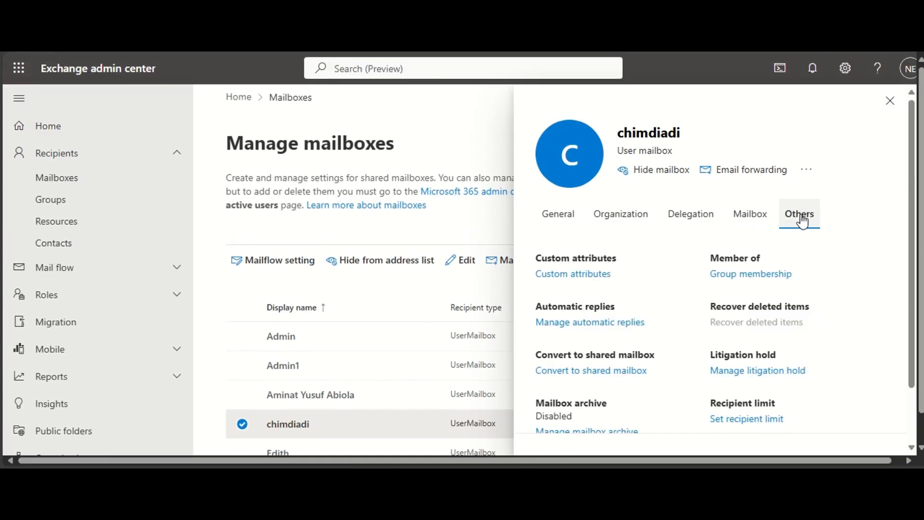
scroll(668, 301, down, 1)
scroll(668, 301, down, 1)
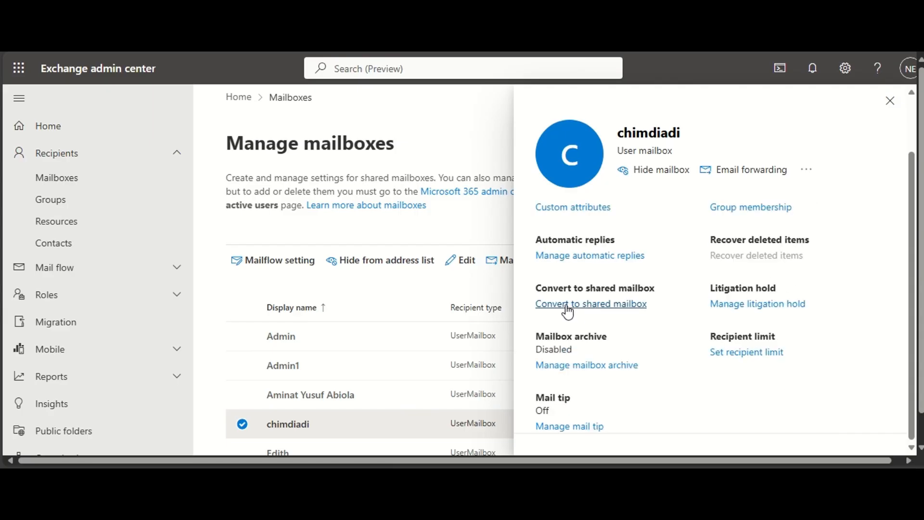
click(568, 312)
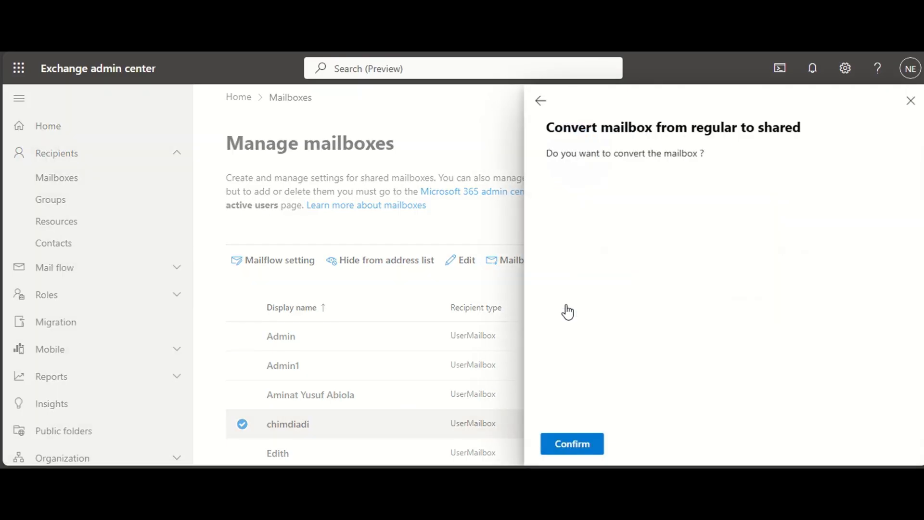
click(569, 443)
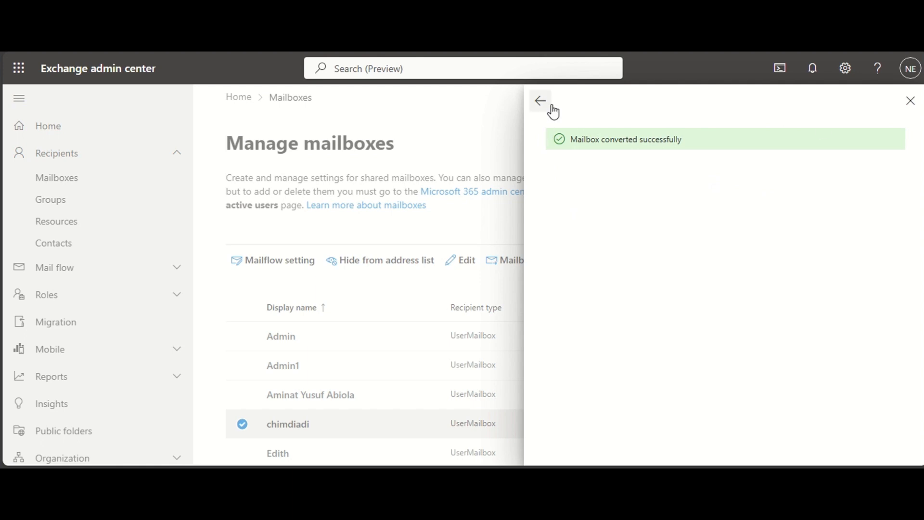
click(911, 101)
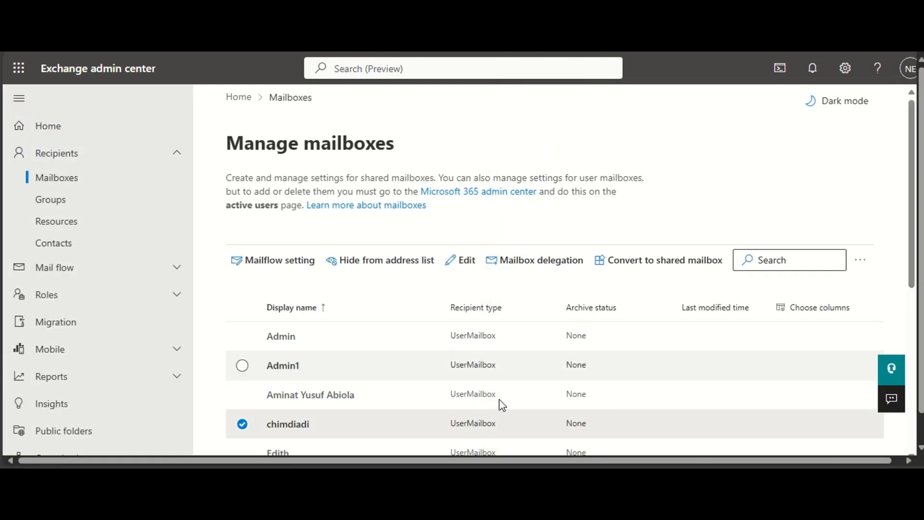